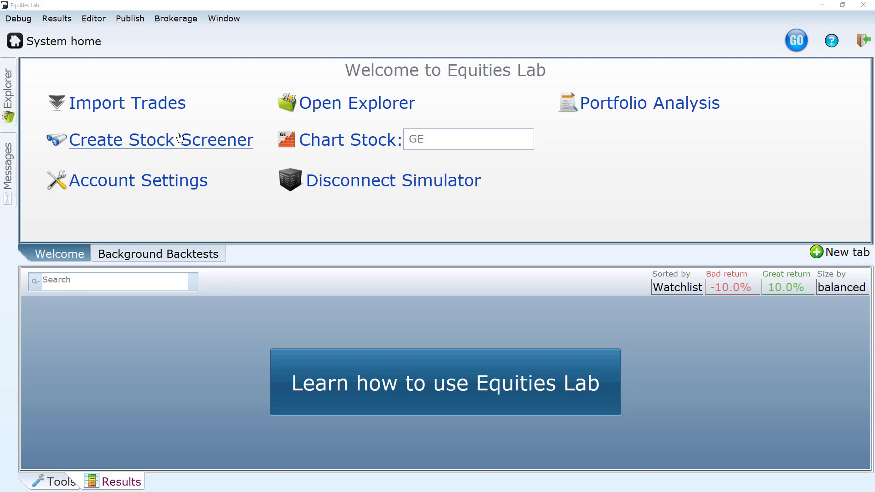
Create a new stock screener named "Gaps down in volume".
click(180, 138)
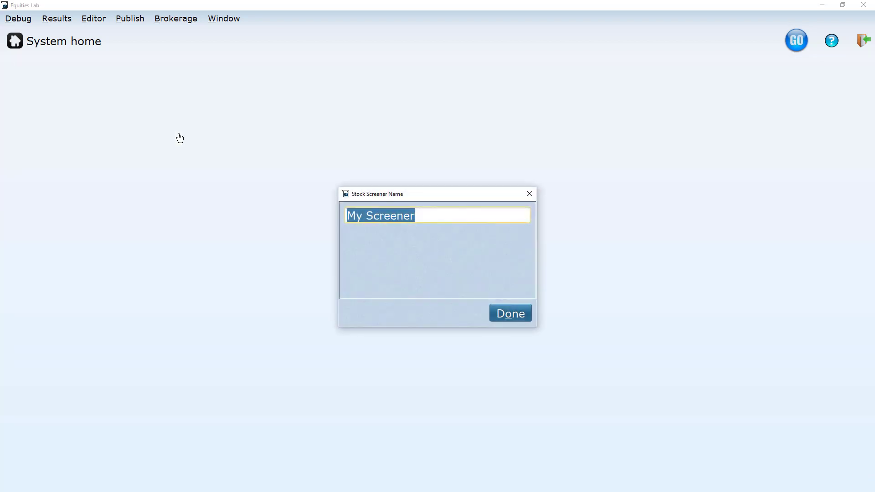
text(Ga)
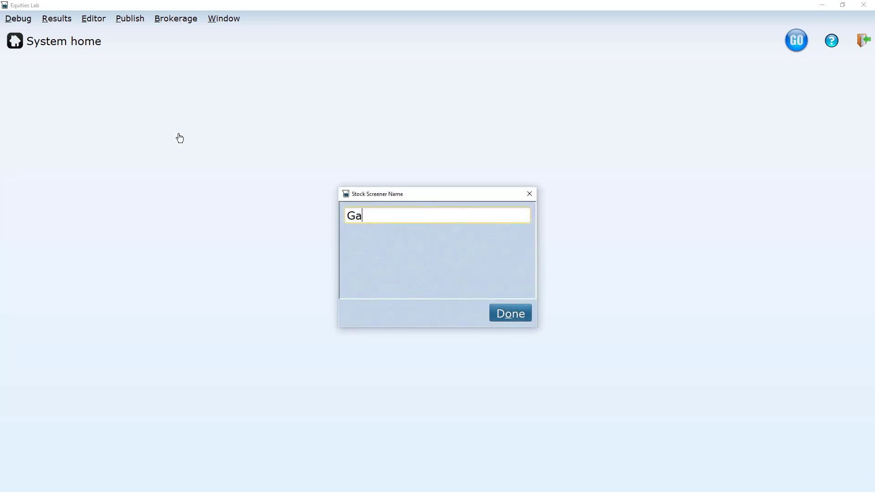
text(ps down in volume)
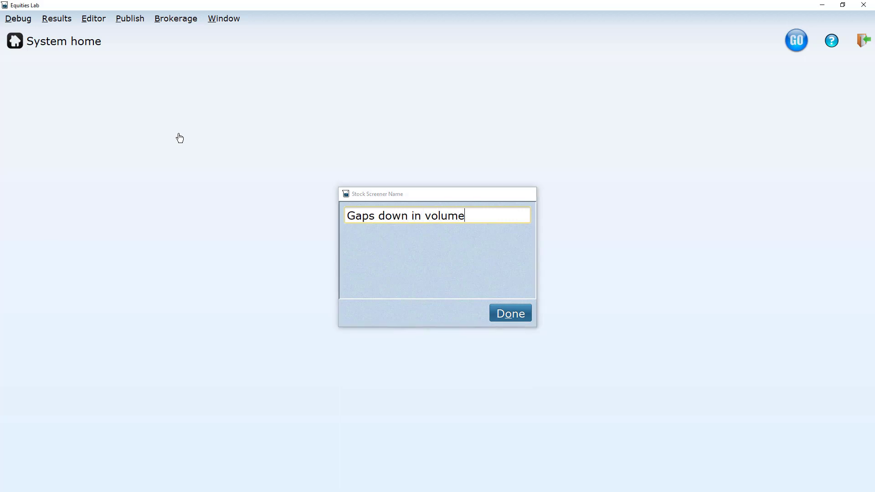
key(Return)
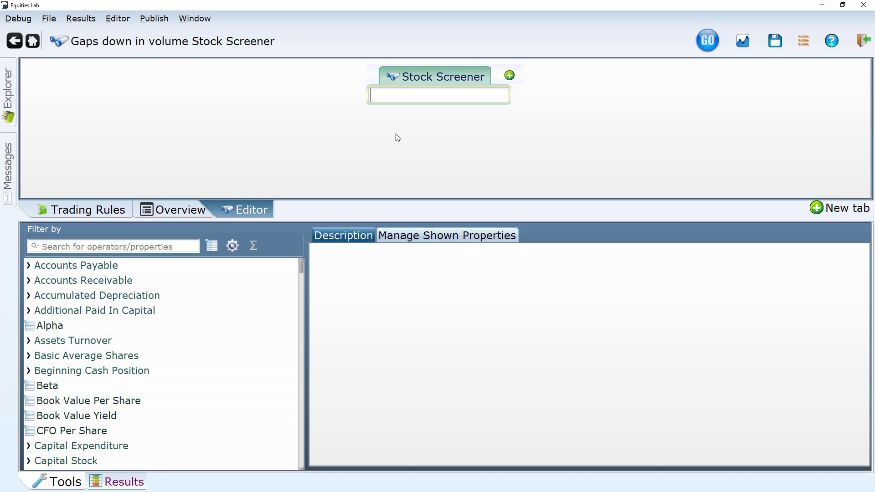
Build the first screening condition as Open ÷ Close < 0.98.
text(/)
key(Return)
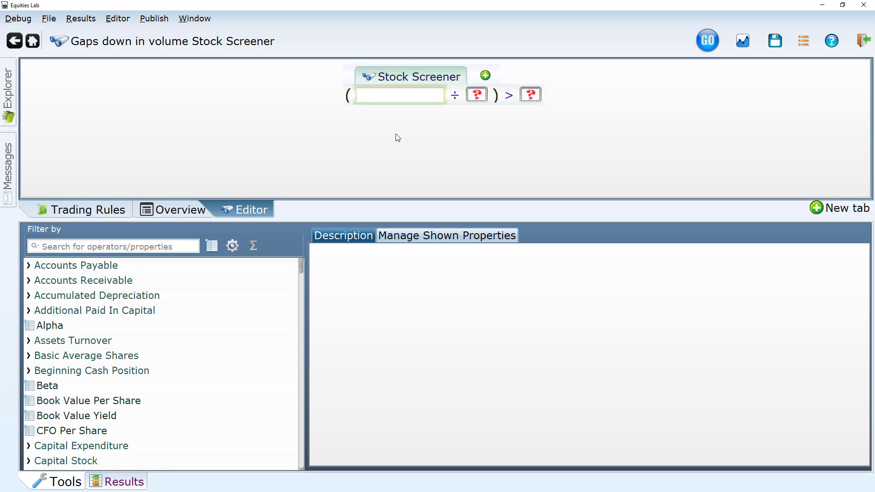
text(open)
key(Return)
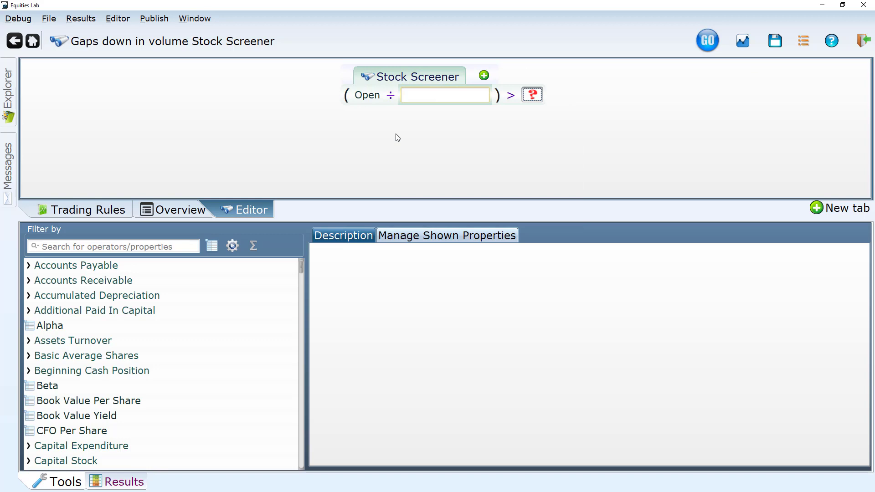
text(close)
key(Return)
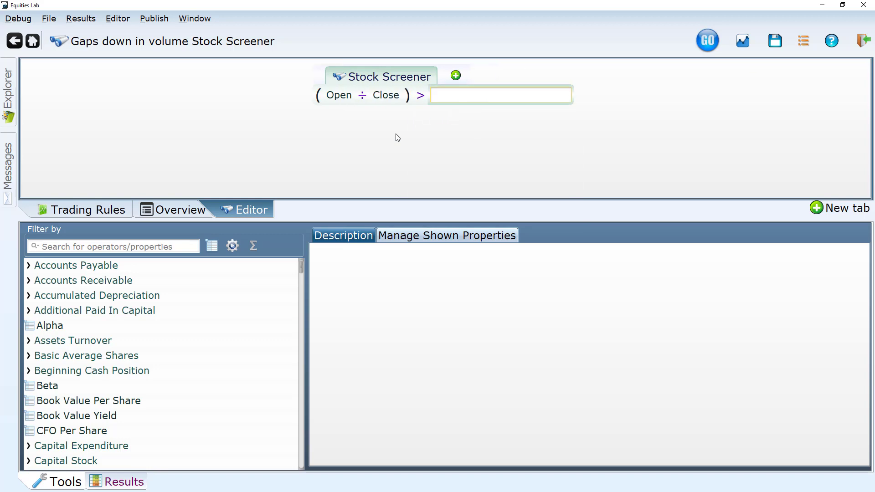
text(<)
text(.98)
key(Return)
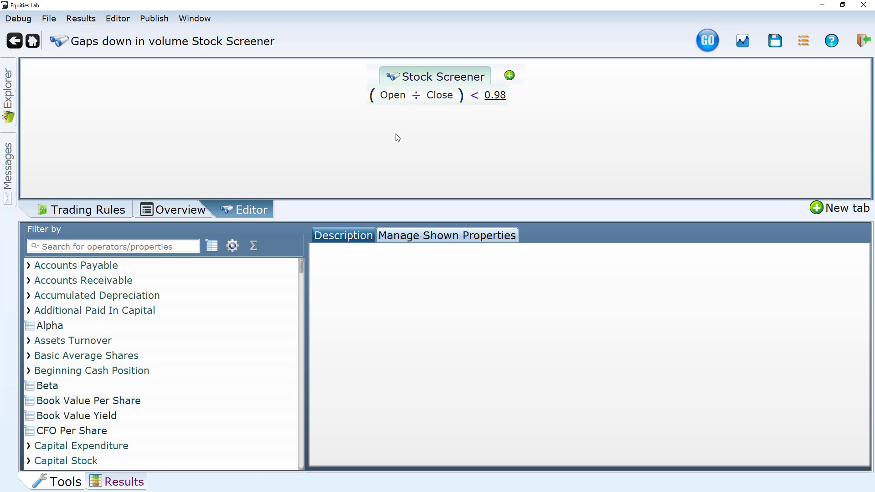
Change the Close term to Close as of 1 day ago and run the screener.
mouse_move(441, 100)
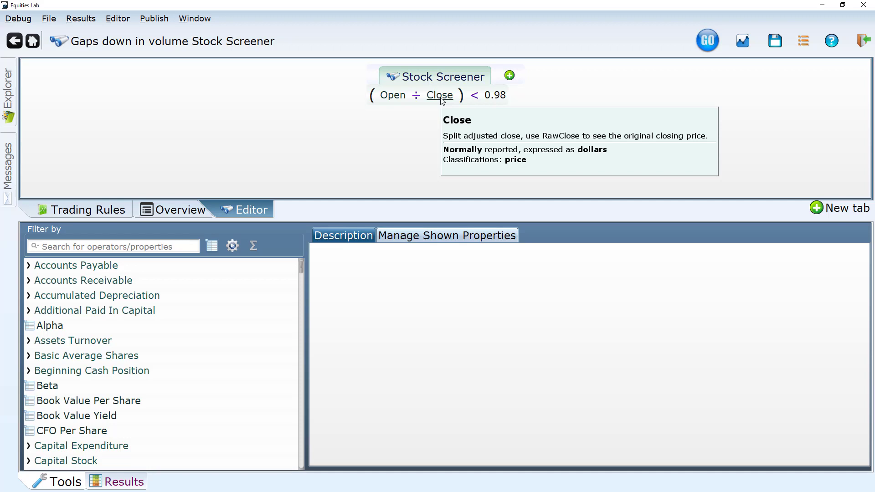
click(442, 99)
right_click(442, 99)
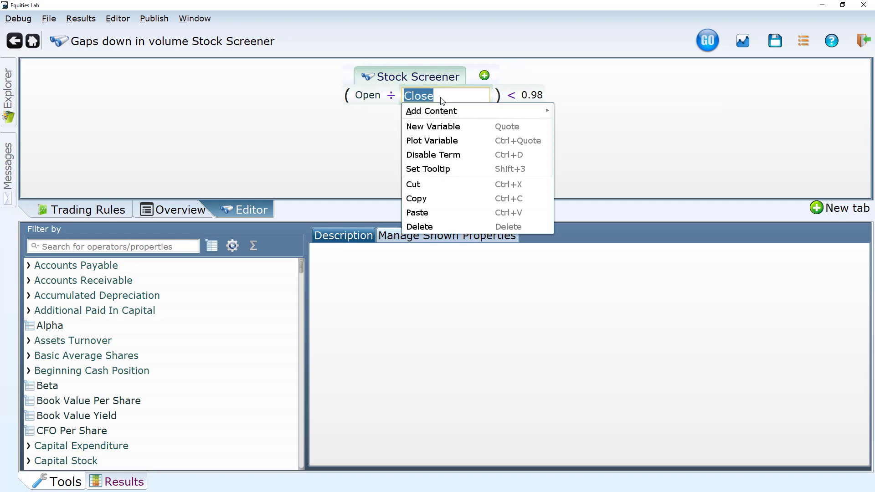
text(as)
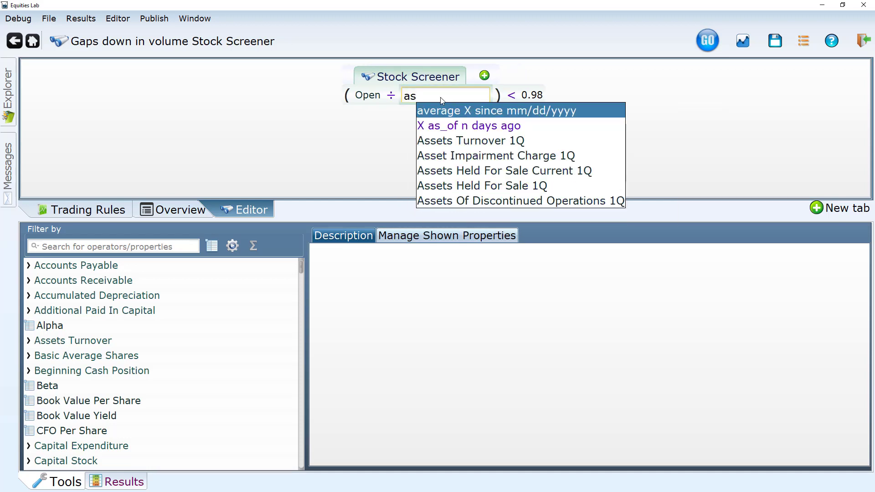
text( of)
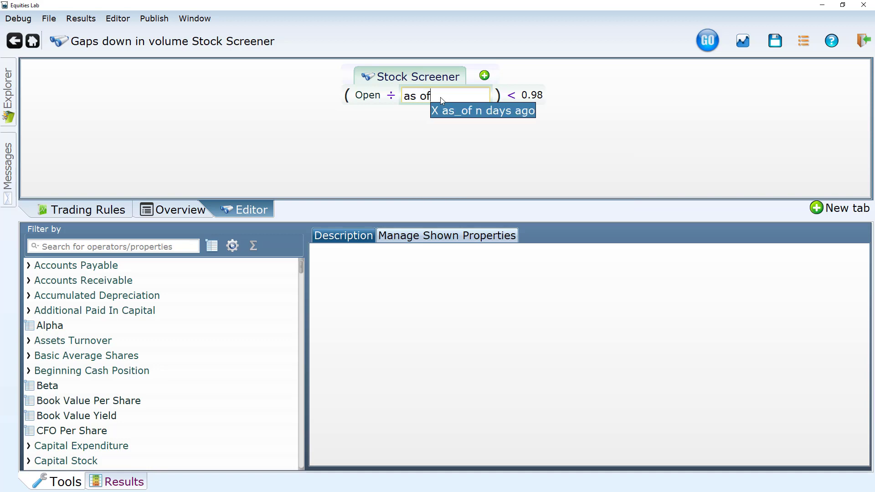
key(Return)
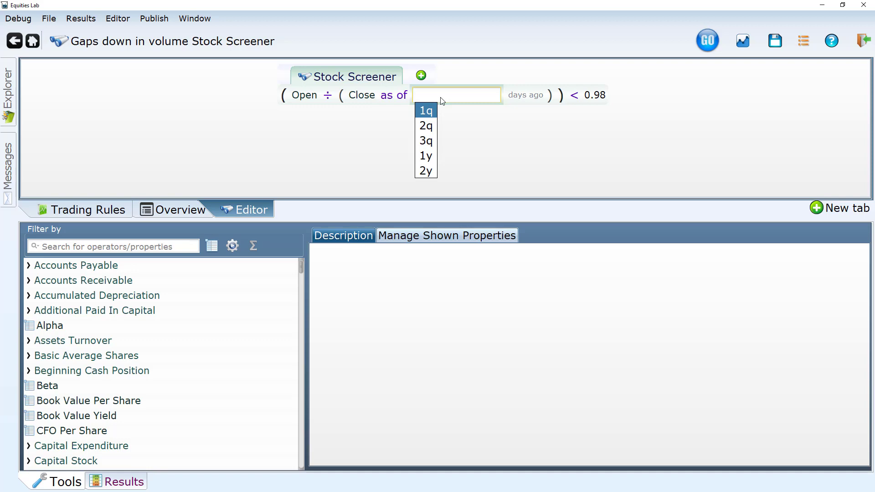
text(1)
key(Return)
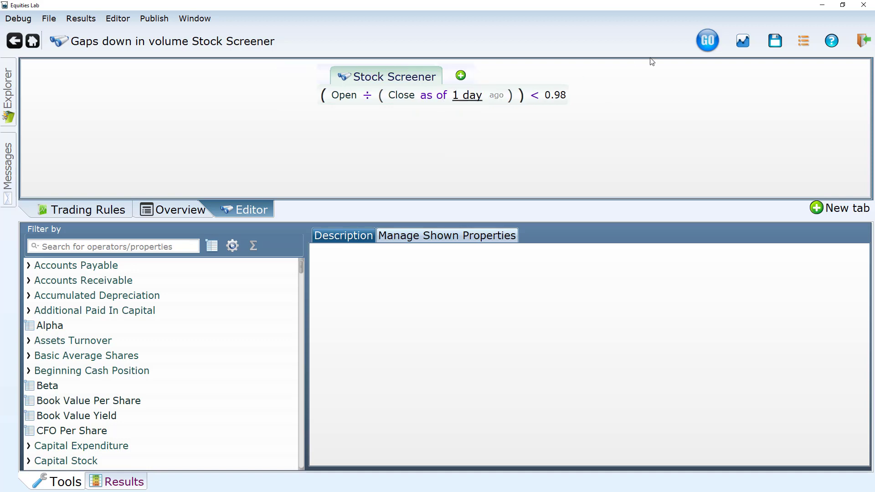
click(707, 40)
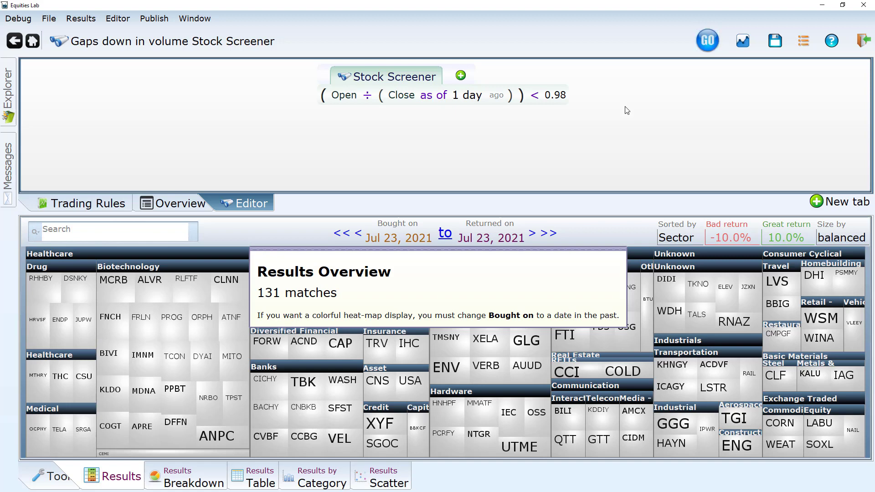
mouse_move(139, 289)
mouse_move(72, 282)
Add a condition excluding stocks that match Is Depositary Receipt and rerun the screener.
click(462, 76)
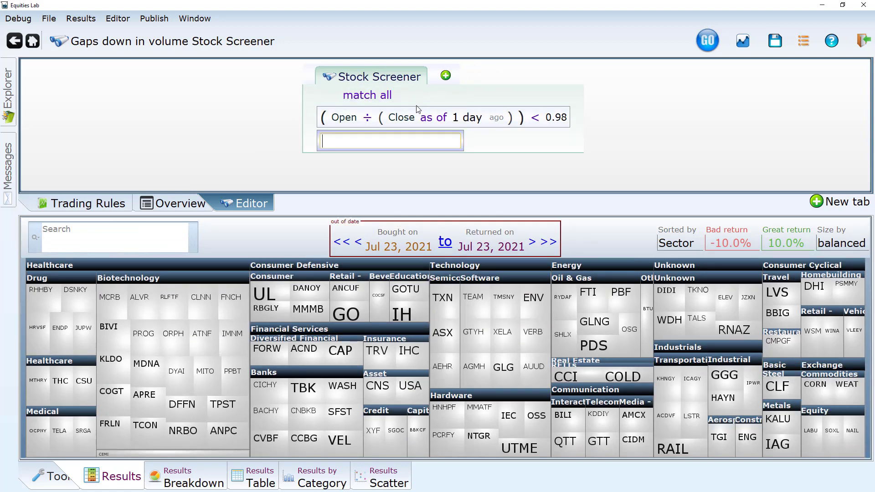
text(no)
key(Return)
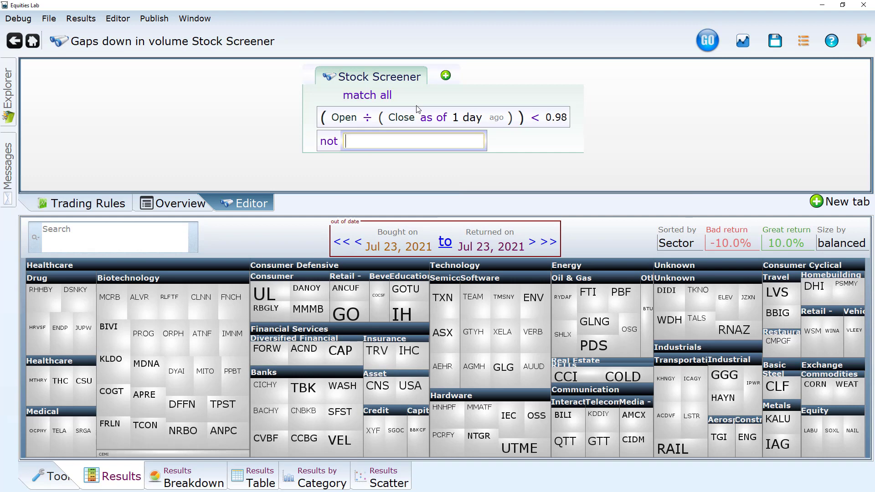
text(isde)
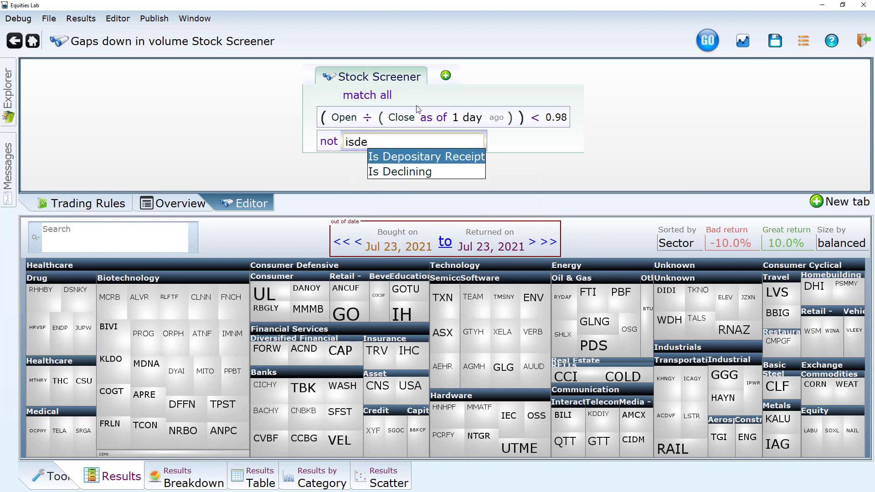
key(Return)
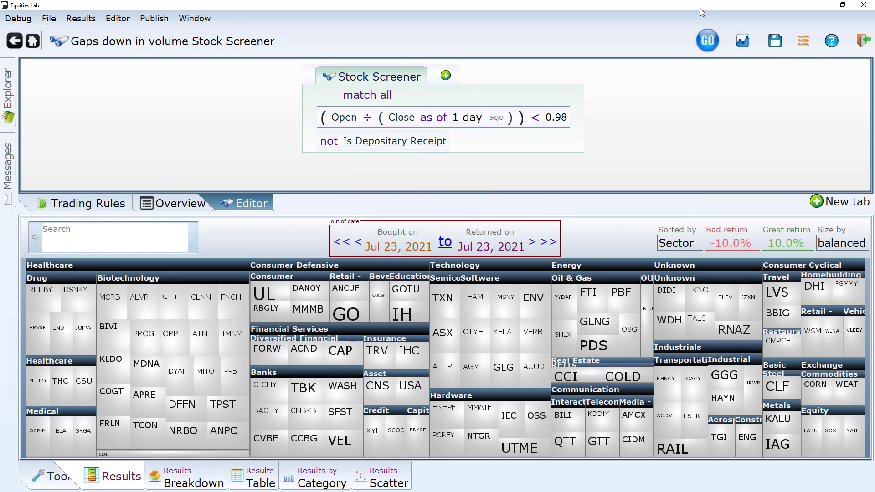
click(704, 43)
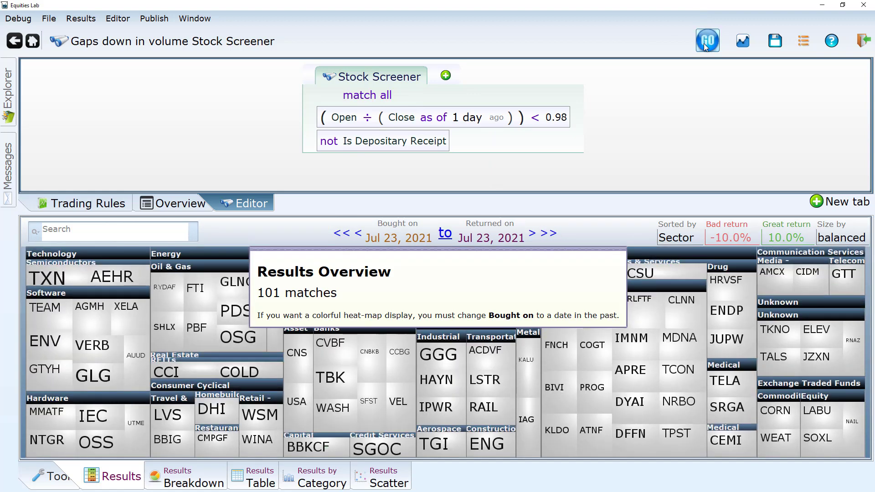
Add a third condition reading "not classify as United States".
click(445, 75)
text(no)
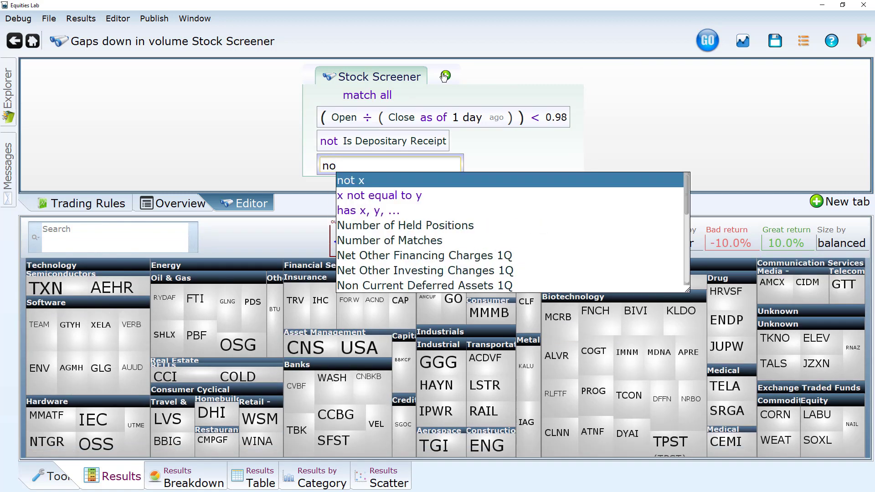
key(Return)
text(cla)
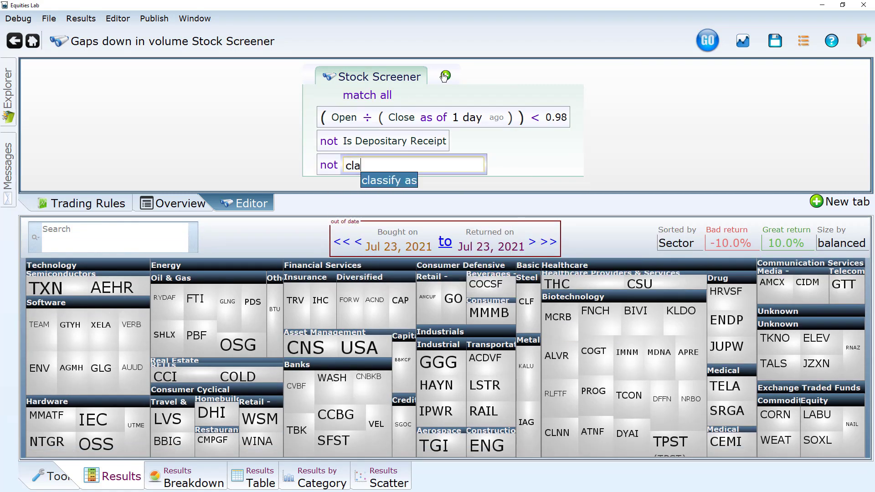
key(Return)
text(united)
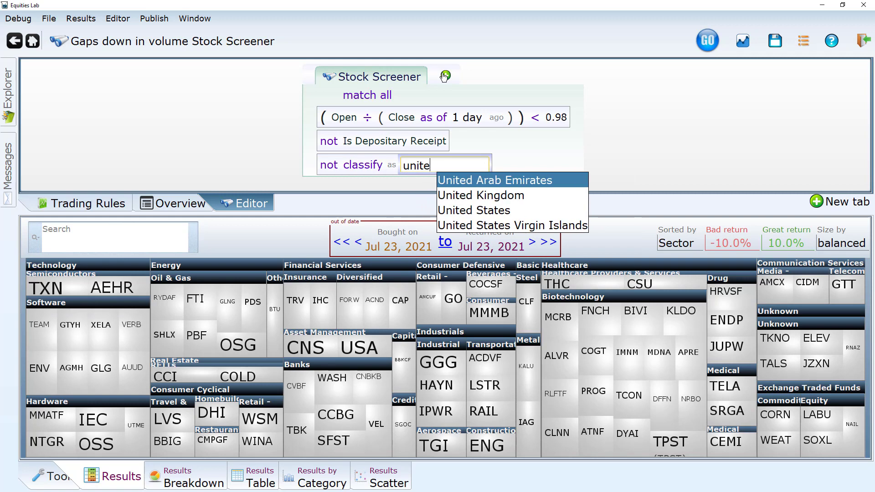
key(Down)
key(Down)
key(Return)
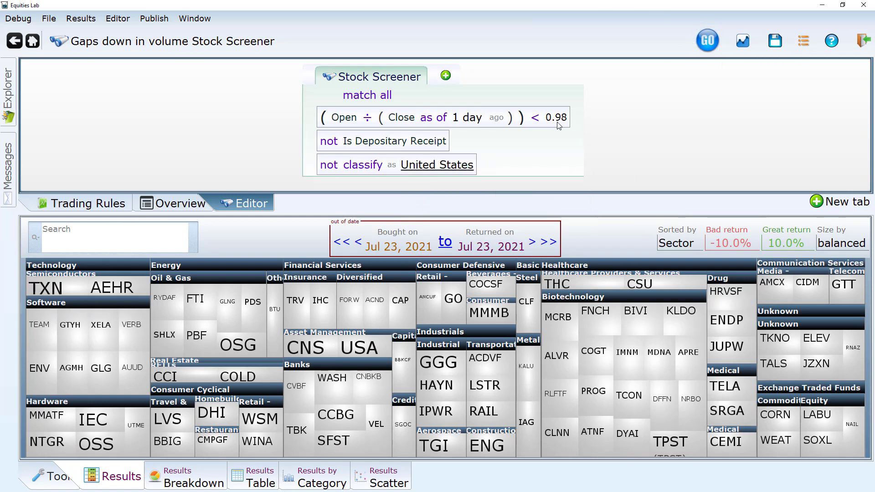
Search the screener results for "baba" and clear the search.
click(89, 240)
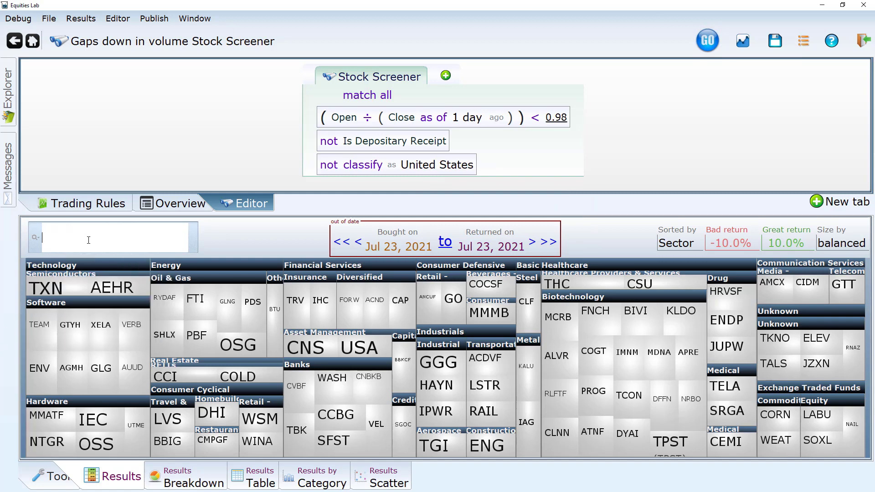
text(baba)
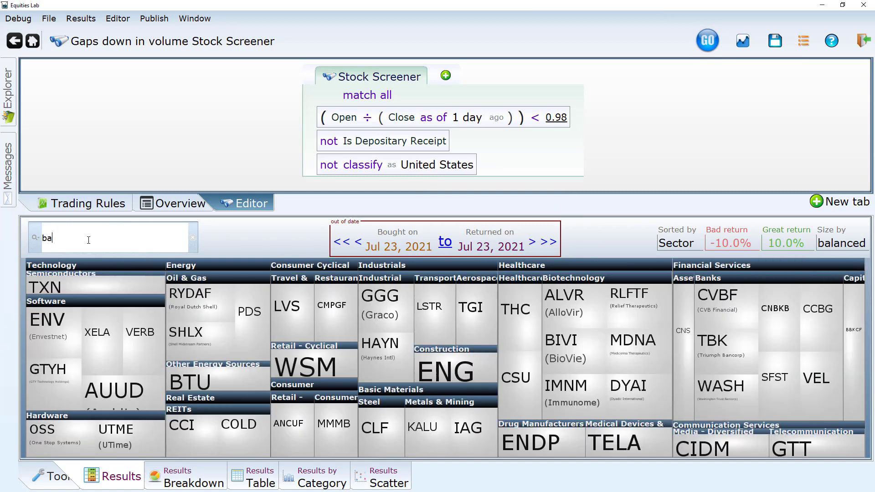
key(BackSpace)
key(BackSpace)
key(BackSpace)
key(BackSpace)
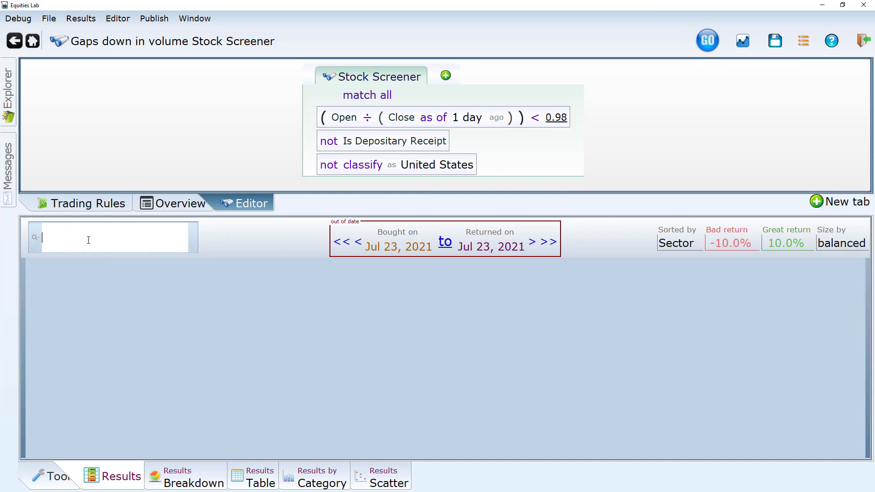
Rerun the screener with the new condition and run a backtest using the default trading rules and date range.
click(706, 41)
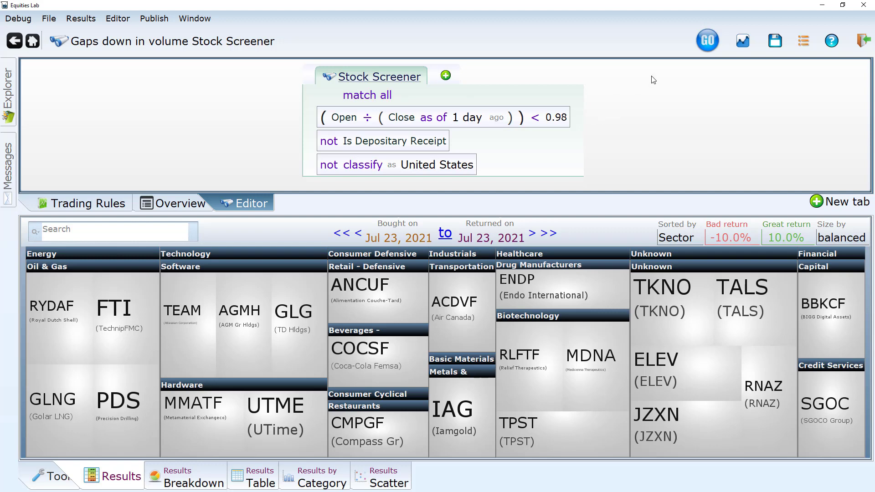
click(743, 40)
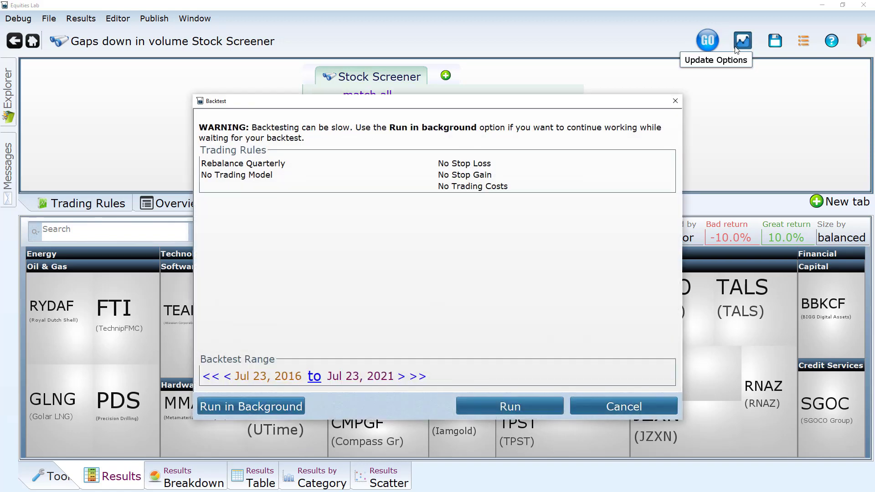
click(498, 404)
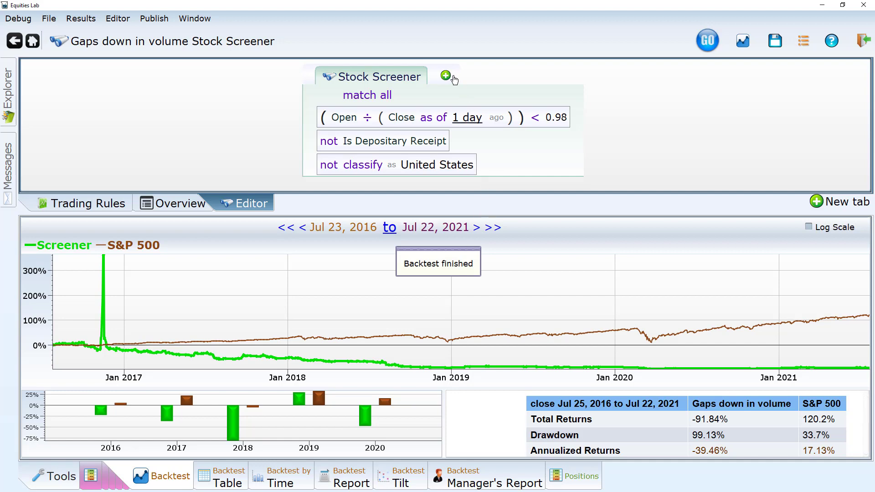
Add the condition Market Cap > 1b to the screener and start the backtest again.
click(446, 75)
text(mc>)
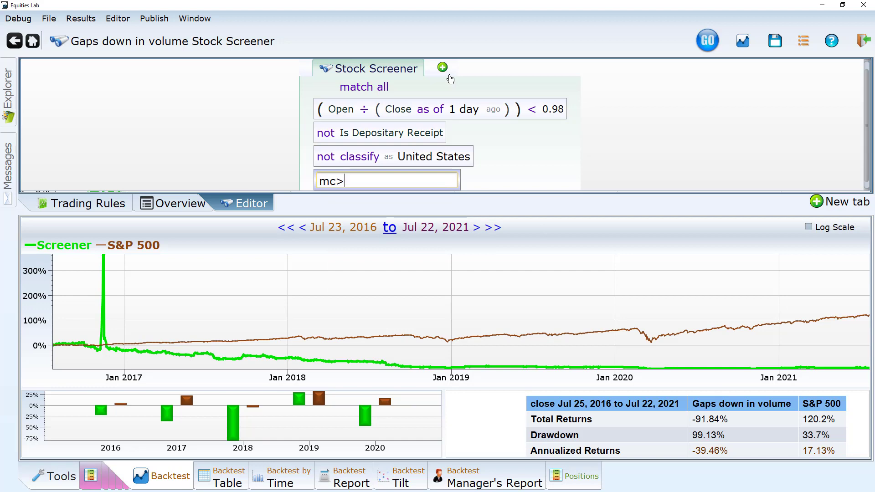
text(1b)
key(Return)
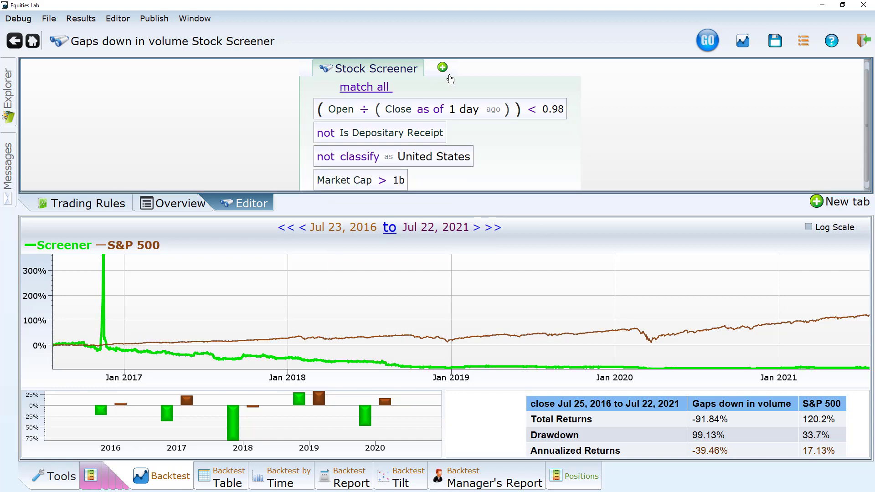
click(450, 79)
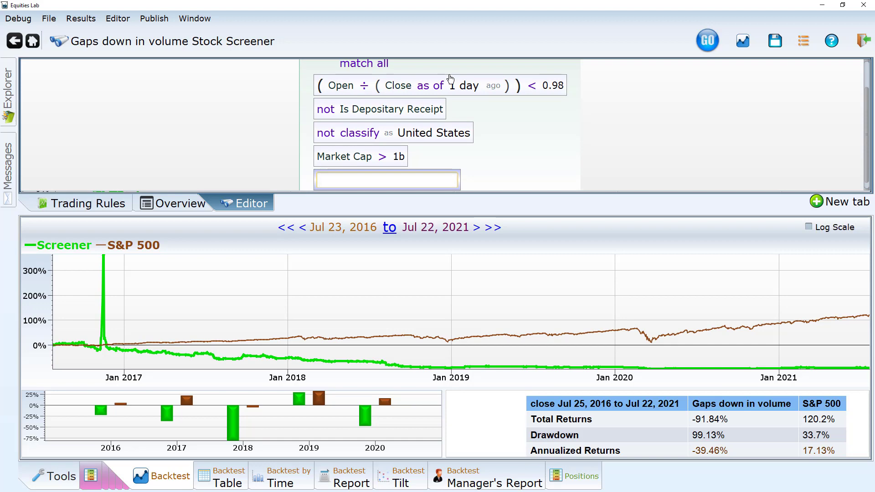
key(Escape)
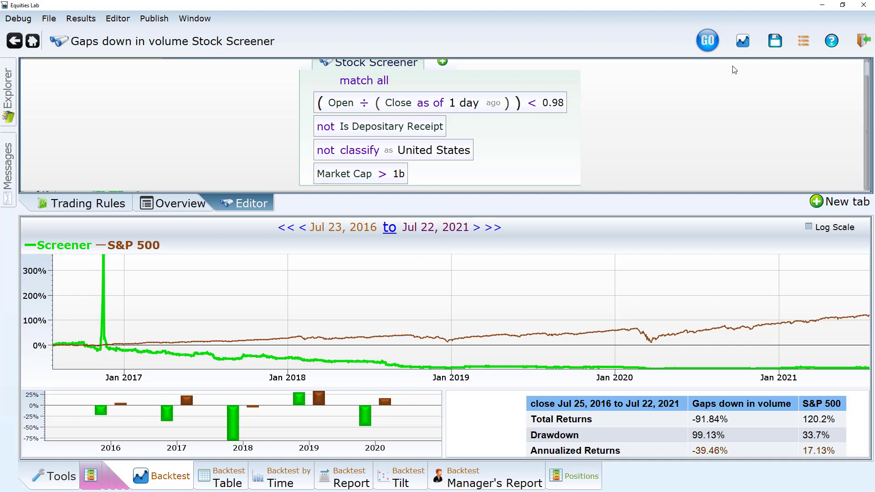
click(743, 41)
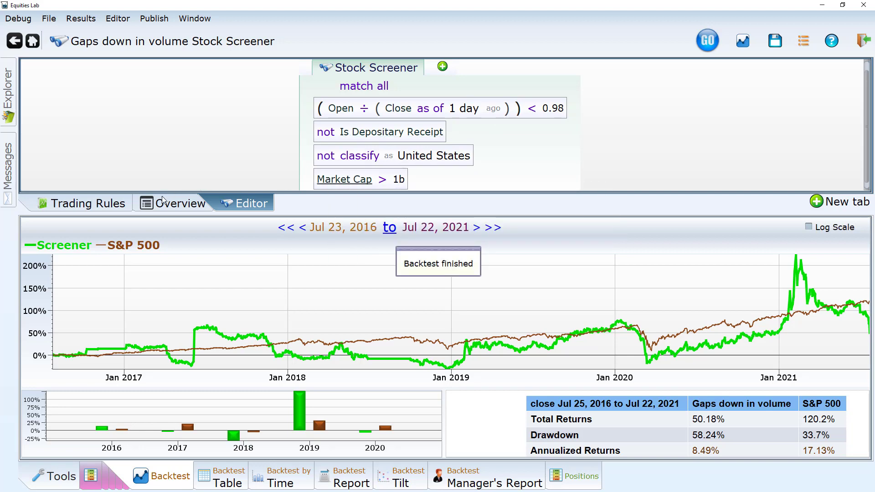
Set the backtest trading rule to Rebalance Daily and run the backtest again.
click(88, 206)
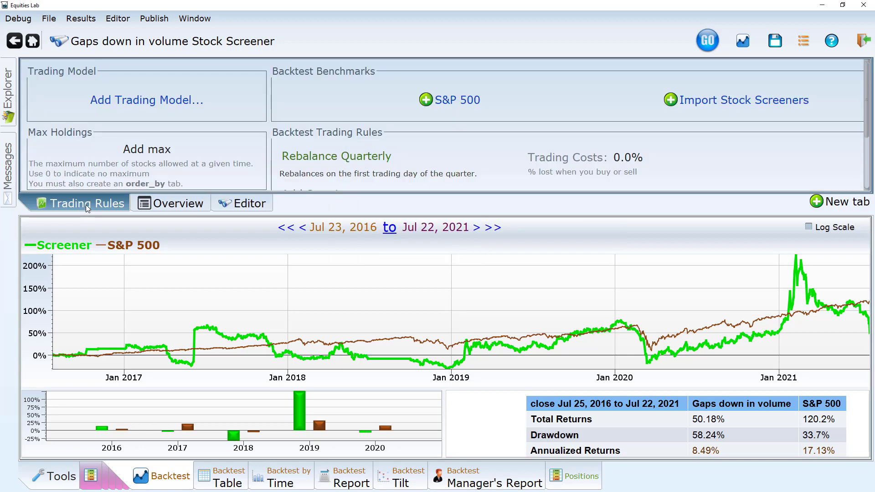
click(344, 156)
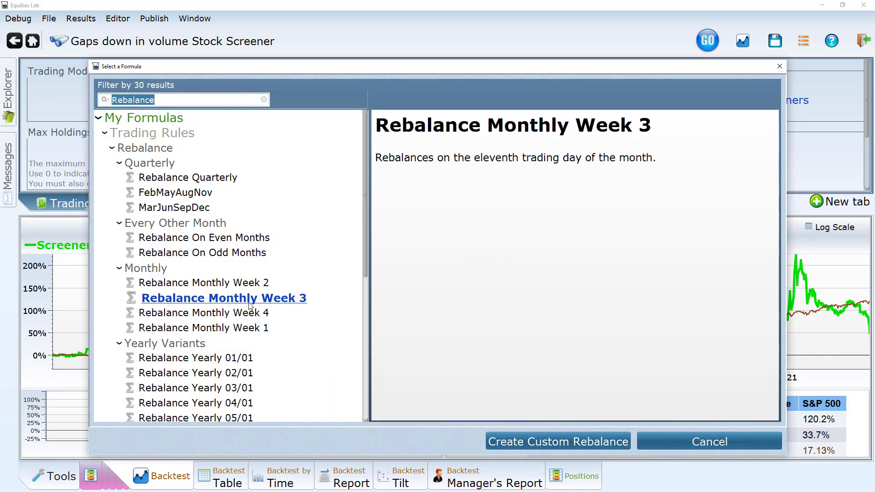
scroll(231, 343, down, 5)
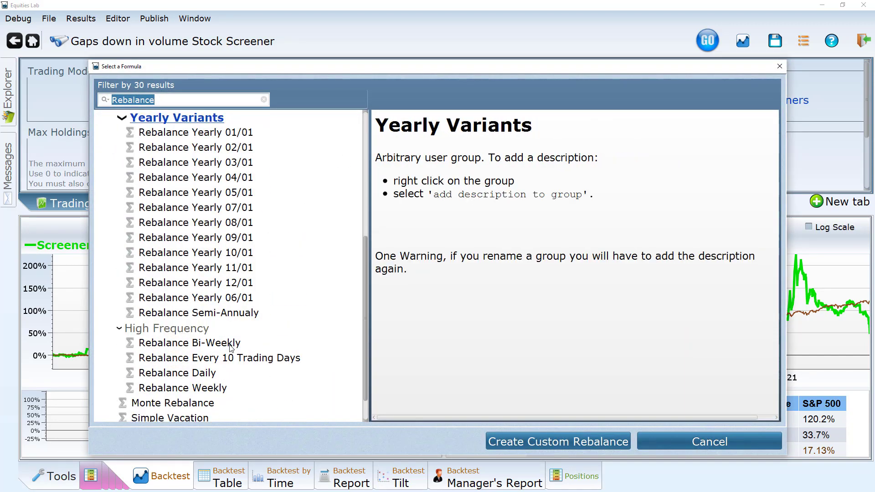
click(206, 373)
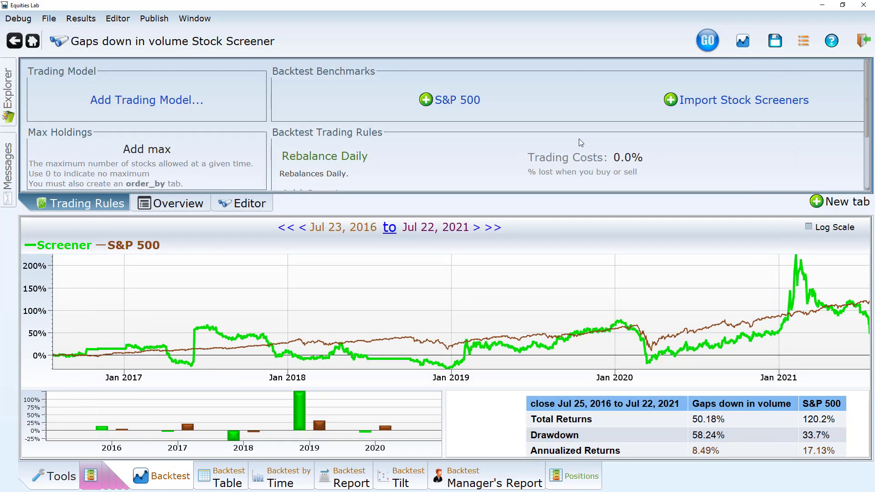
click(745, 47)
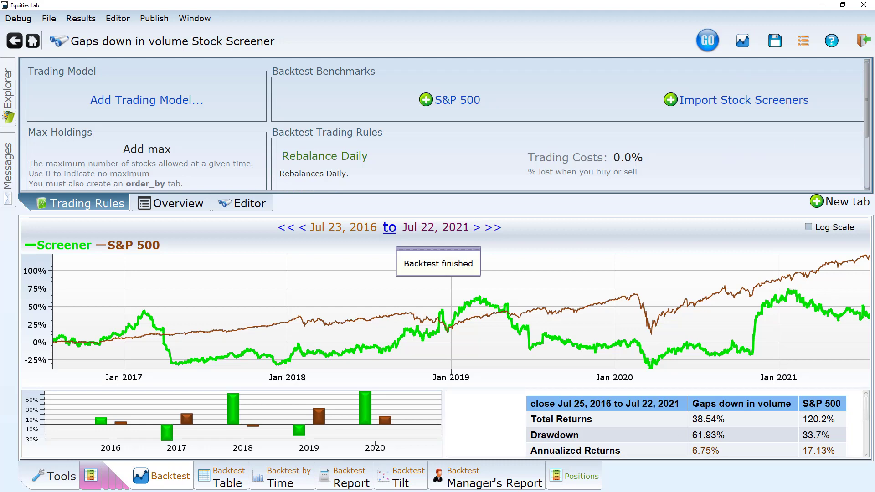
Refresh the screener results and set both the bought-on and returned-on dates to 7/23/20.
click(95, 478)
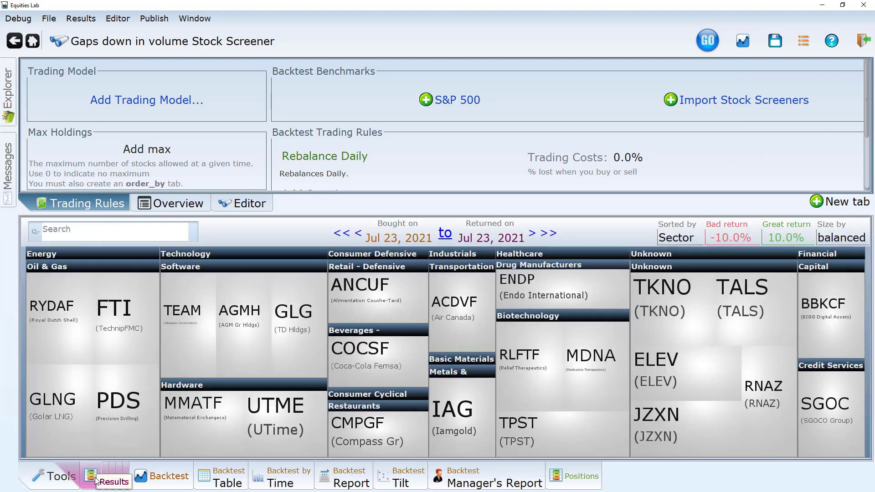
click(714, 44)
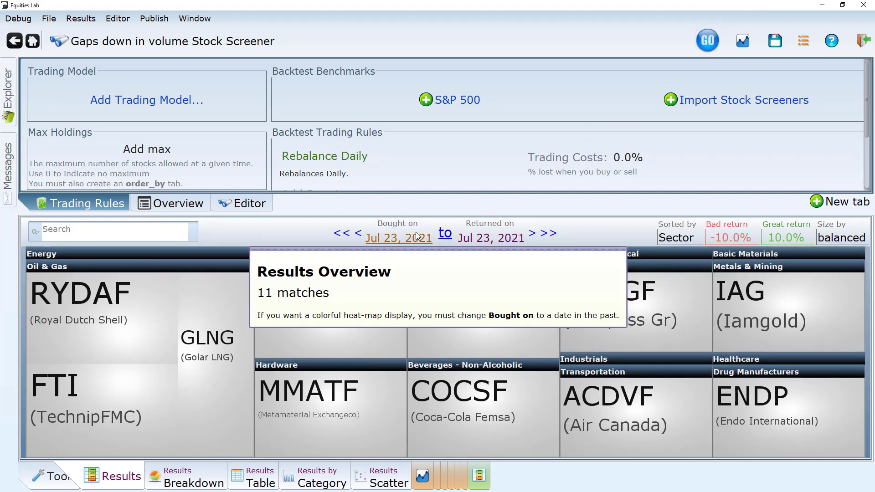
click(386, 240)
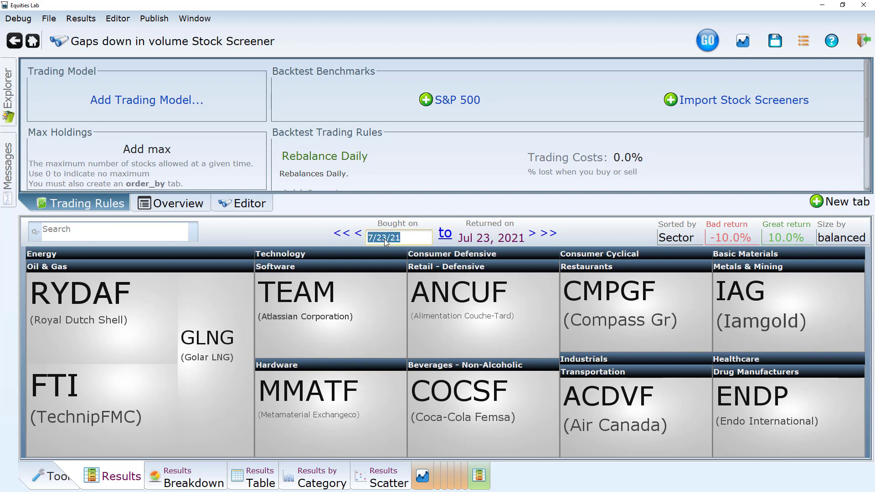
click(411, 235)
click(505, 236)
click(501, 244)
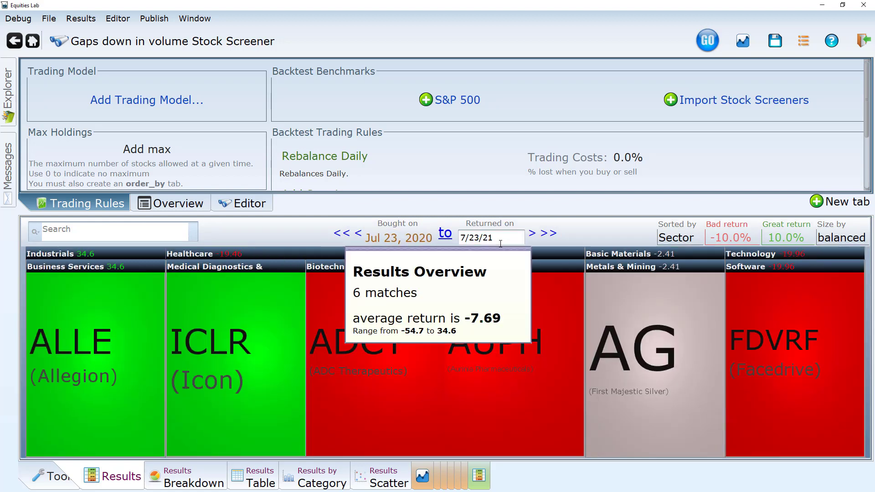
click(504, 235)
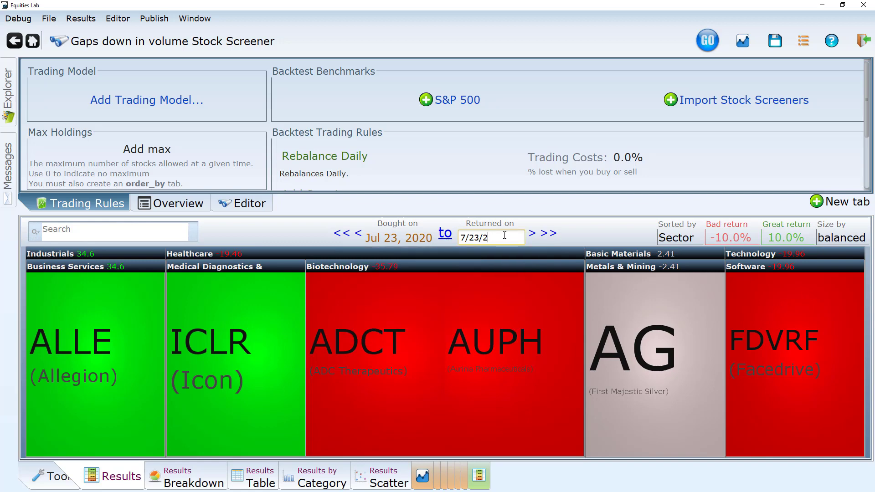
text(0)
key(Return)
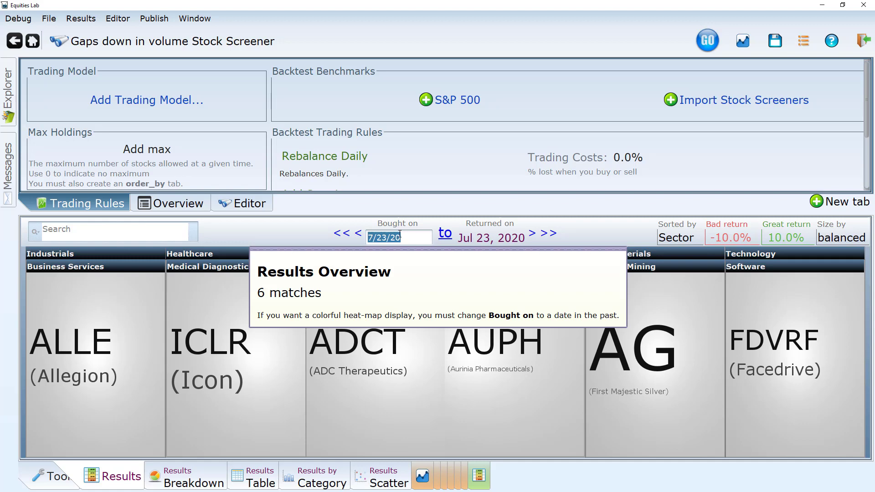
Move the screener results back one year at a time to Jul 23, 2016, checking the matches for each year.
click(347, 235)
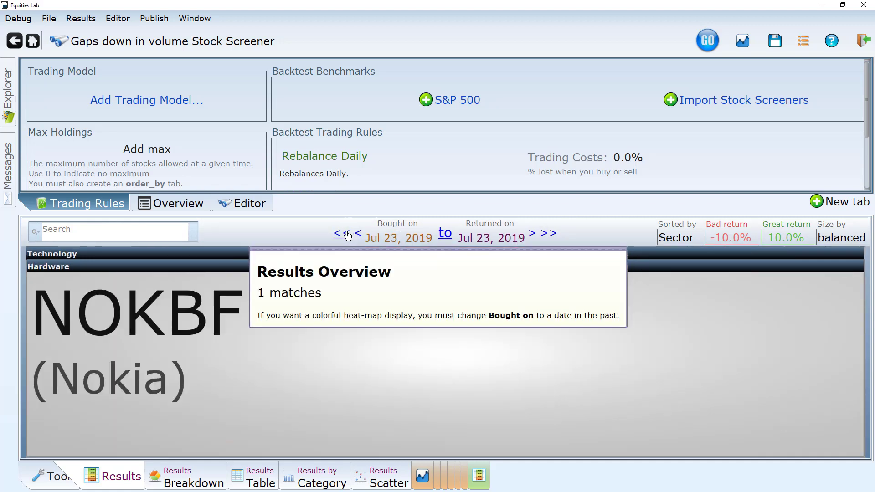
click(347, 236)
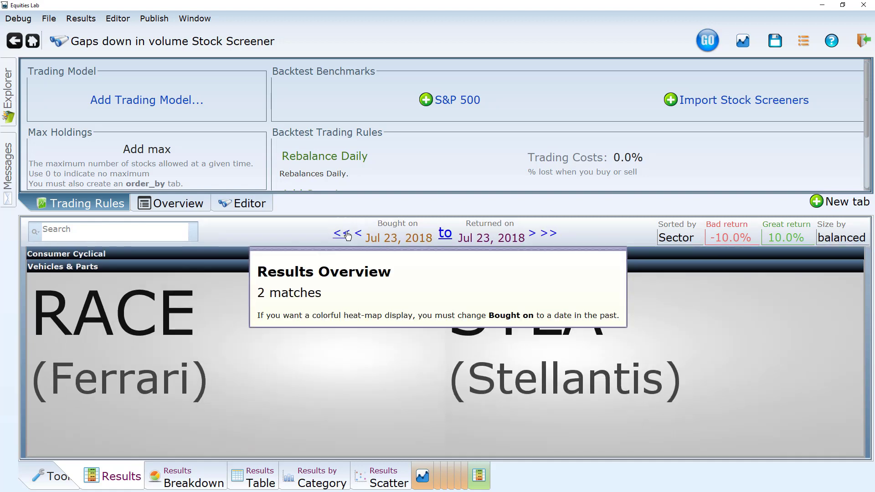
click(347, 235)
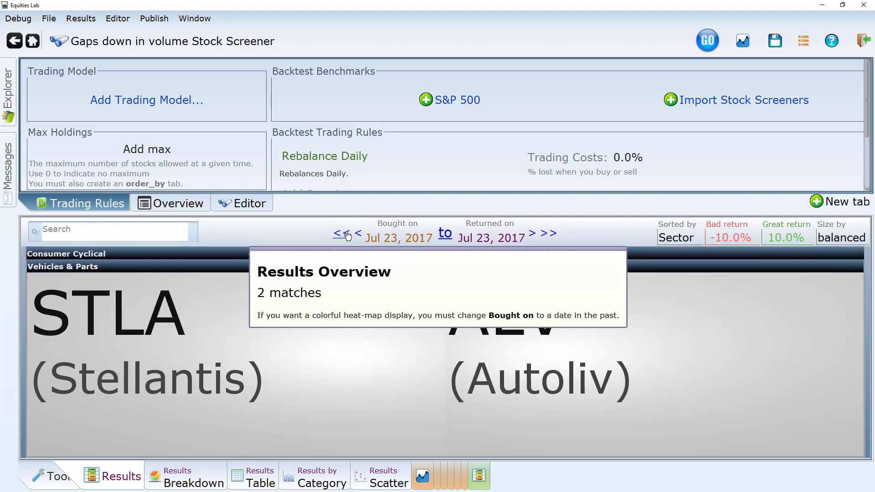
click(348, 236)
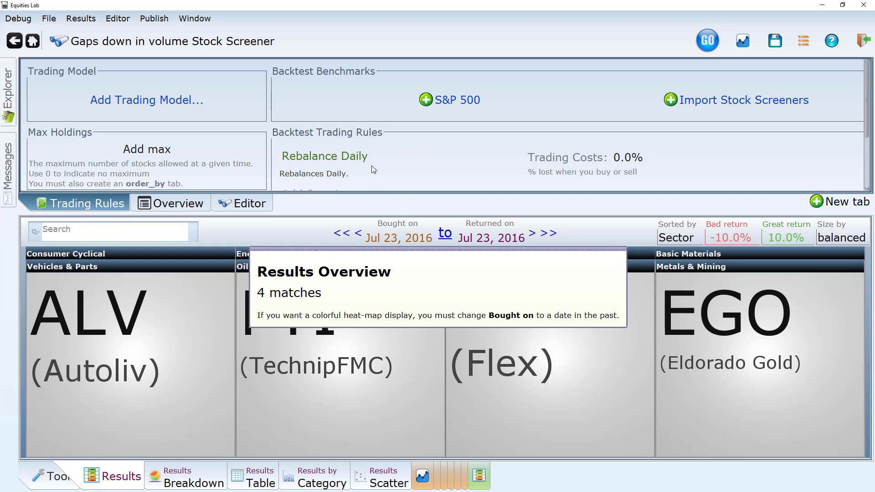
Change the condition comparing the open with the previous day's close to > 1.02 and start a backtest.
click(255, 201)
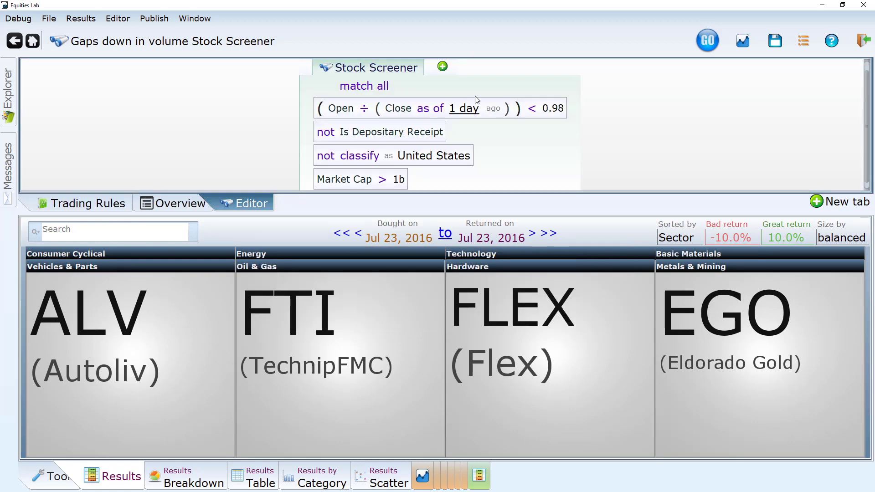
click(530, 111)
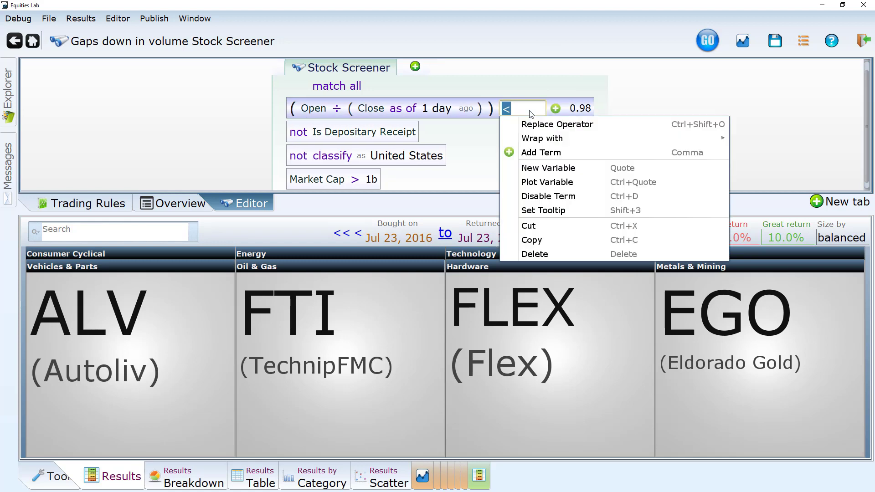
text(>)
key(Return)
click(556, 109)
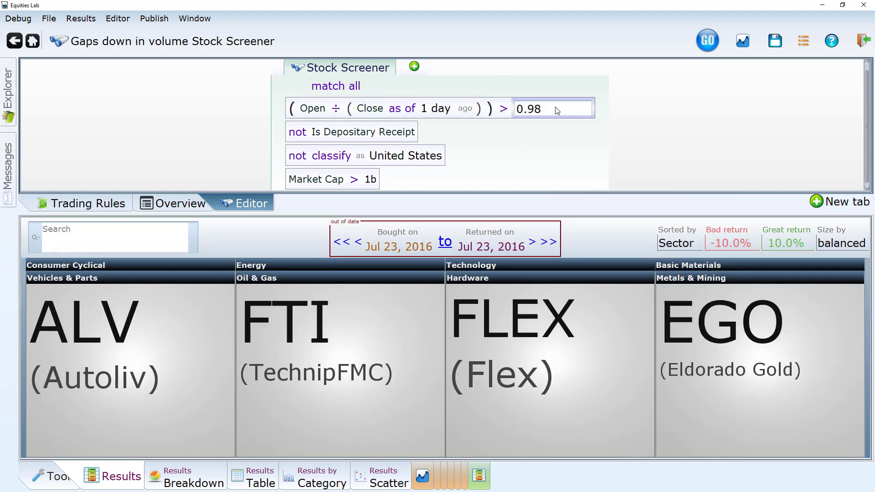
text(1.03)
key(BackSpace)
text(2)
key(Return)
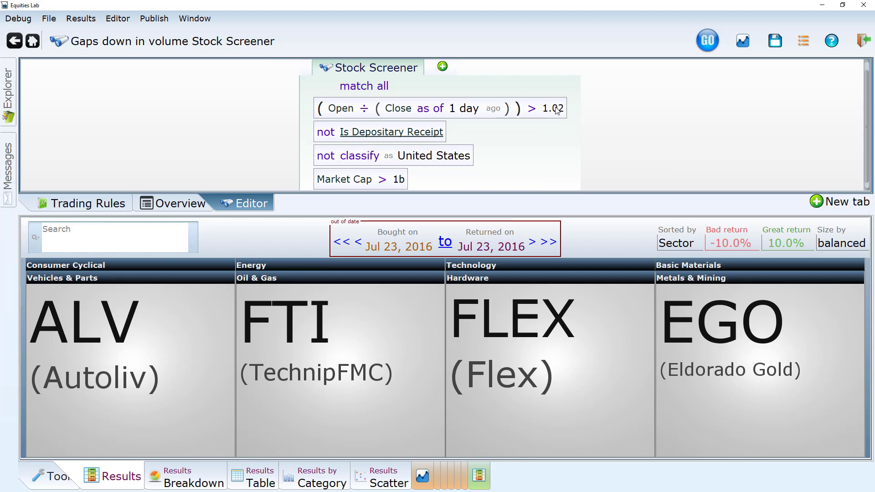
click(741, 46)
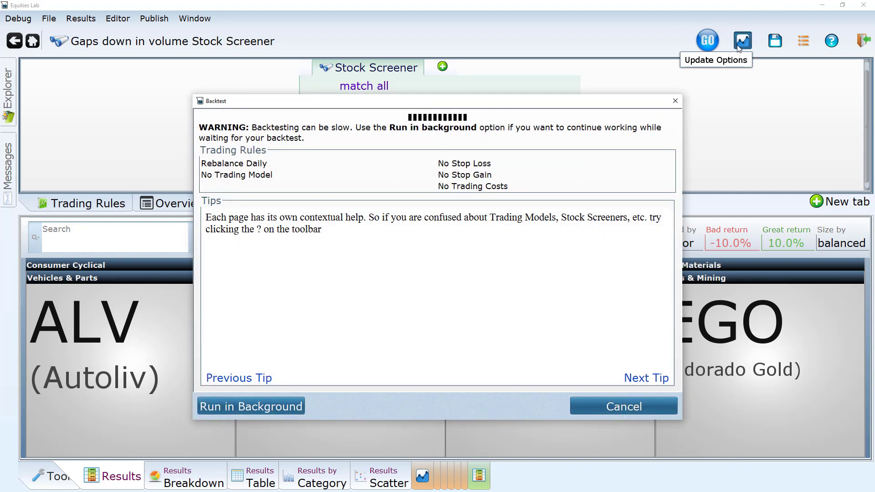